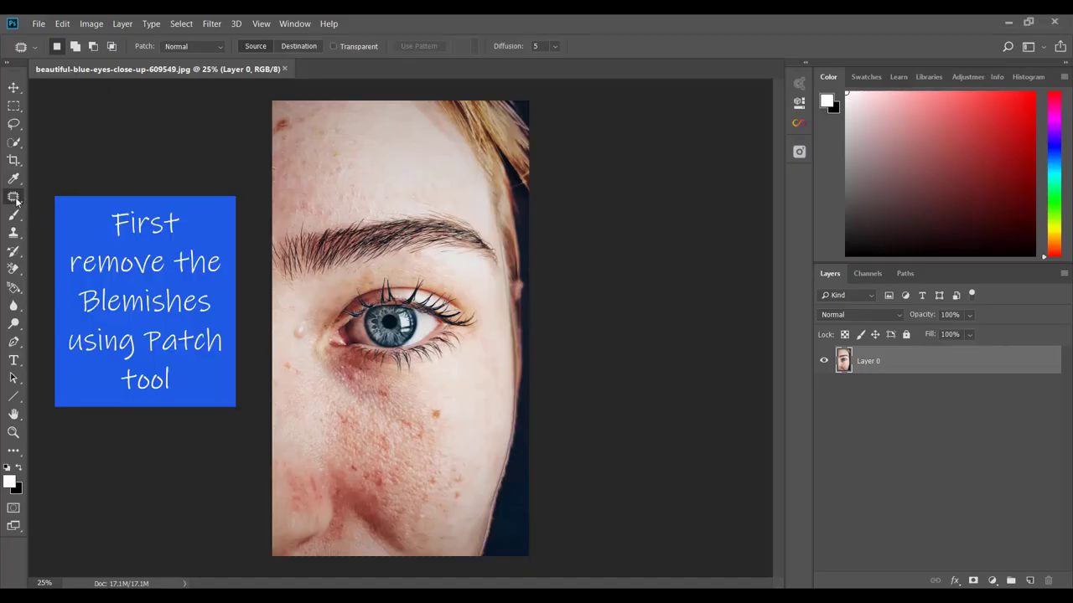
# Step: Show the healing-tools flyout from the Spot Healing Brush slot in the toolbar
pyautogui.rightClick(15, 200)
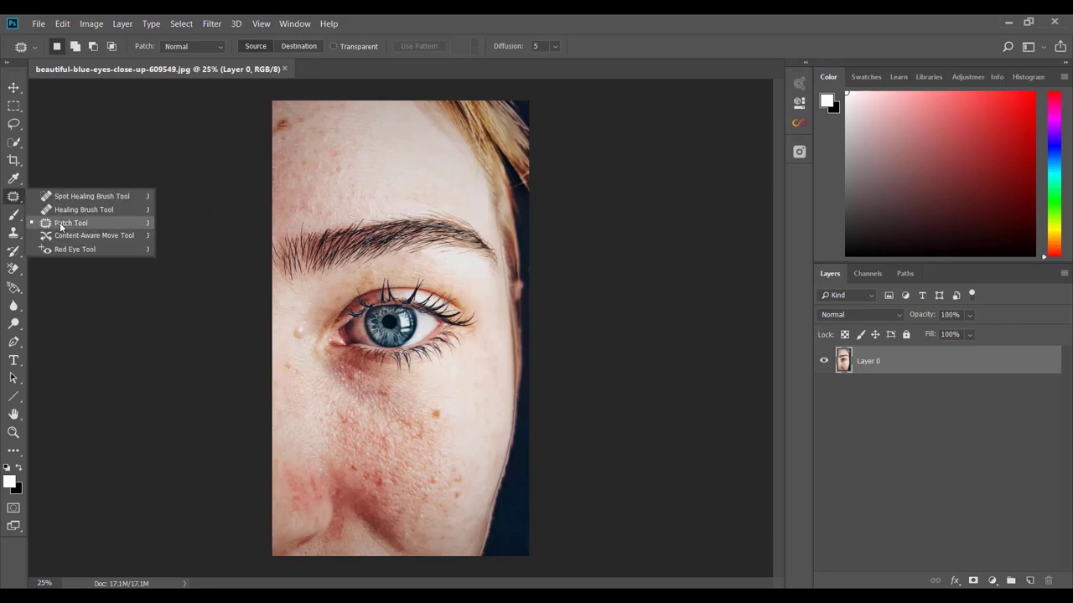
# Step: Patch the forehead blemish with the clean skin just below it, using the Patch Tool
pyautogui.click(67, 223)
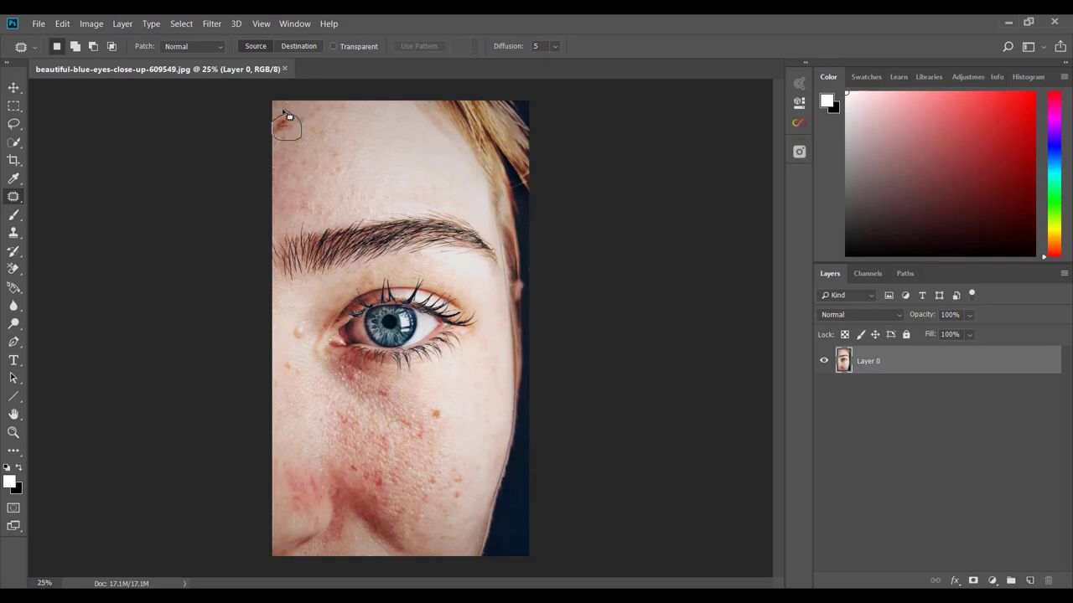
pyautogui.moveTo(288, 117); pyautogui.dragTo(287, 164)
pyautogui.hotkey('ctrl', 'd')
# Step: Select four cheek and under-eye spots together and patch them with clean skin
pyautogui.moveTo(439, 411); pyautogui.dragTo(438, 407)
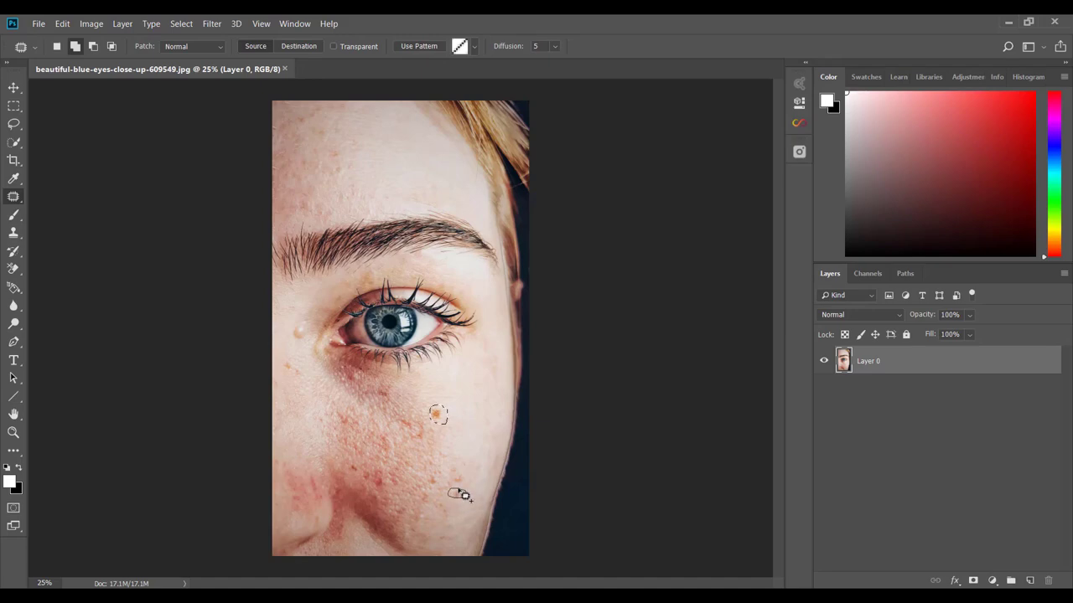
pyautogui.moveTo(385, 405); pyautogui.dragTo(401, 403)
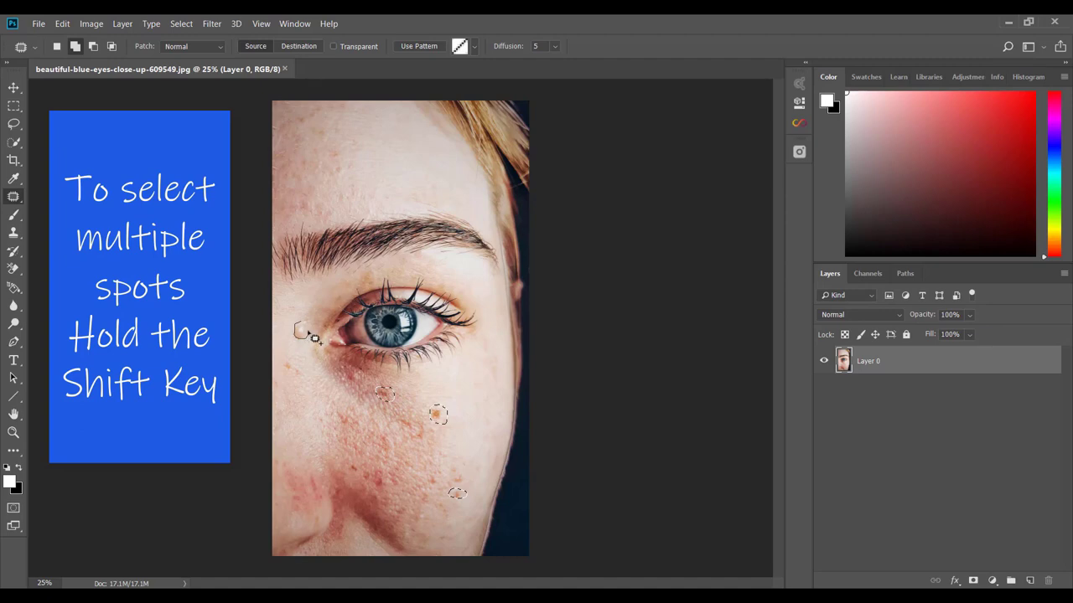
pyautogui.moveTo(303, 329); pyautogui.dragTo(301, 325)
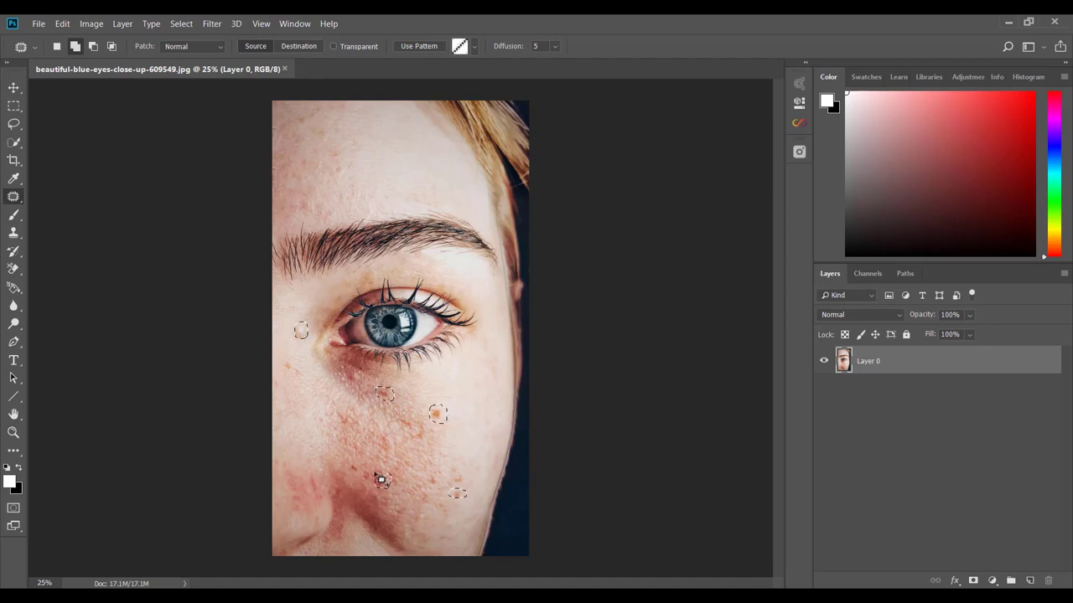
pyautogui.moveTo(380, 480); pyautogui.dragTo(374, 476)
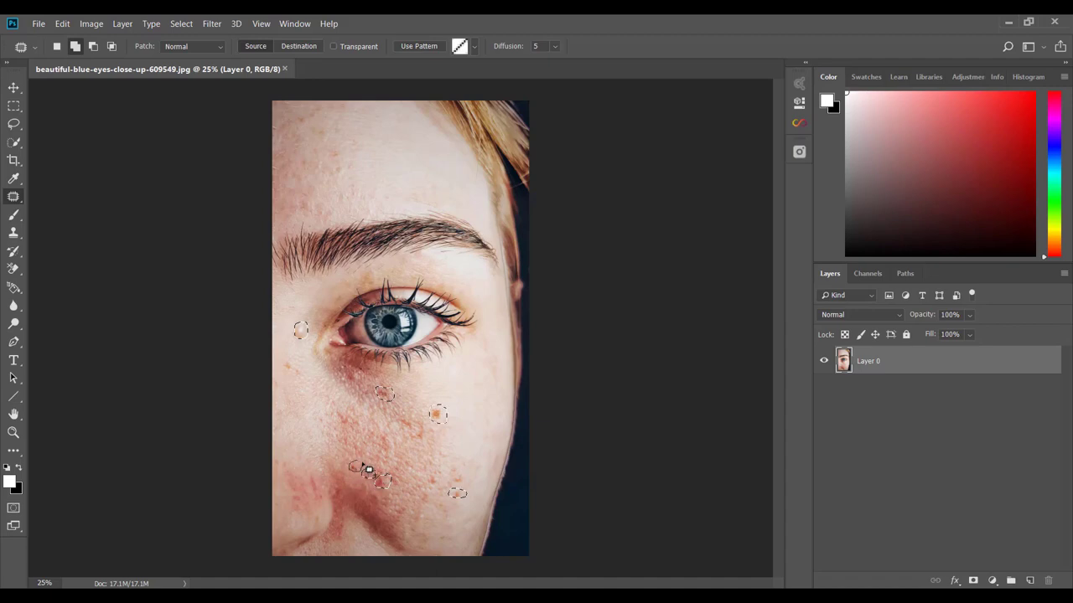
pyautogui.moveTo(362, 472); pyautogui.dragTo(380, 459)
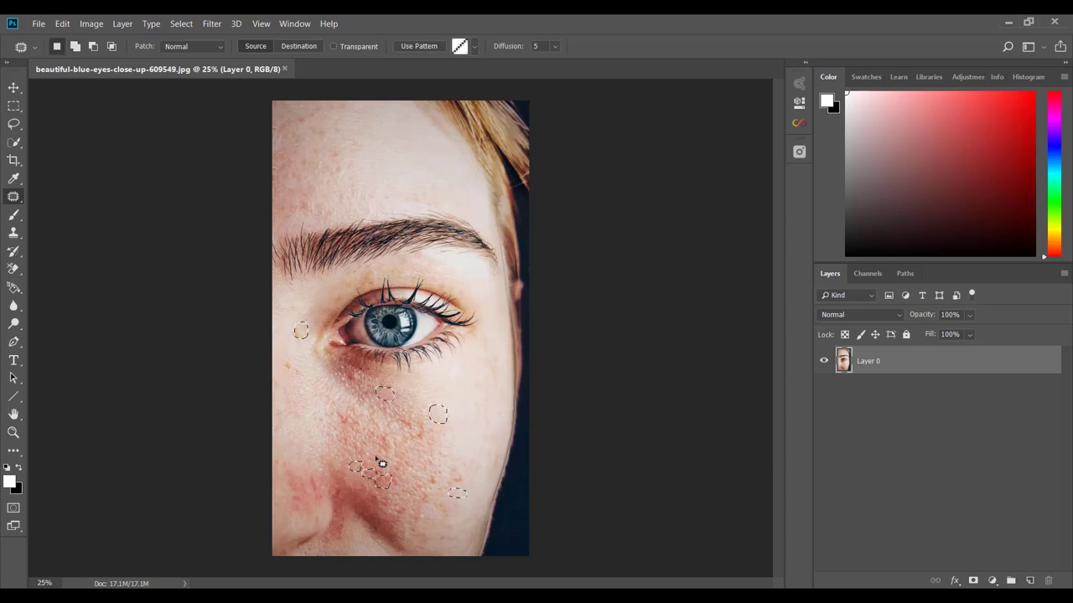
pyautogui.hotkey('ctrl', 'd')
# Step: Patch a small lower-cheek blemish and the blemish beside the eye
pyautogui.moveTo(434, 481); pyautogui.dragTo(447, 470)
pyautogui.hotkey('ctrl', 'd')
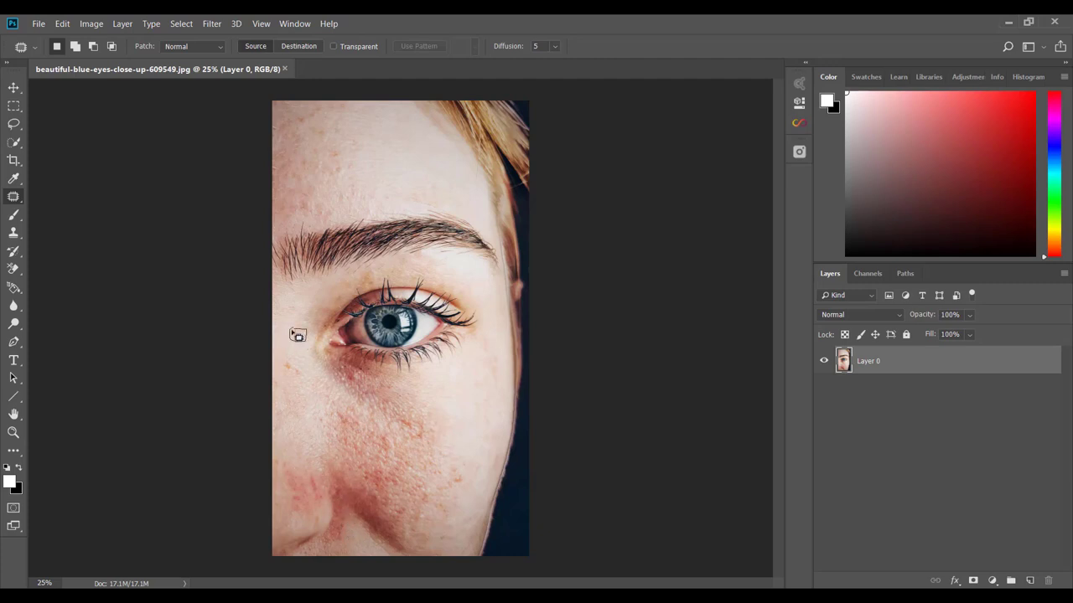
pyautogui.moveTo(297, 335); pyautogui.dragTo(297, 355)
pyautogui.hotkey('ctrl', 'd')
# Step: Duplicate the photo layer, invert the copy, and set its blend mode to Vivid Light
pyautogui.hotkey('ctrl', 'j')
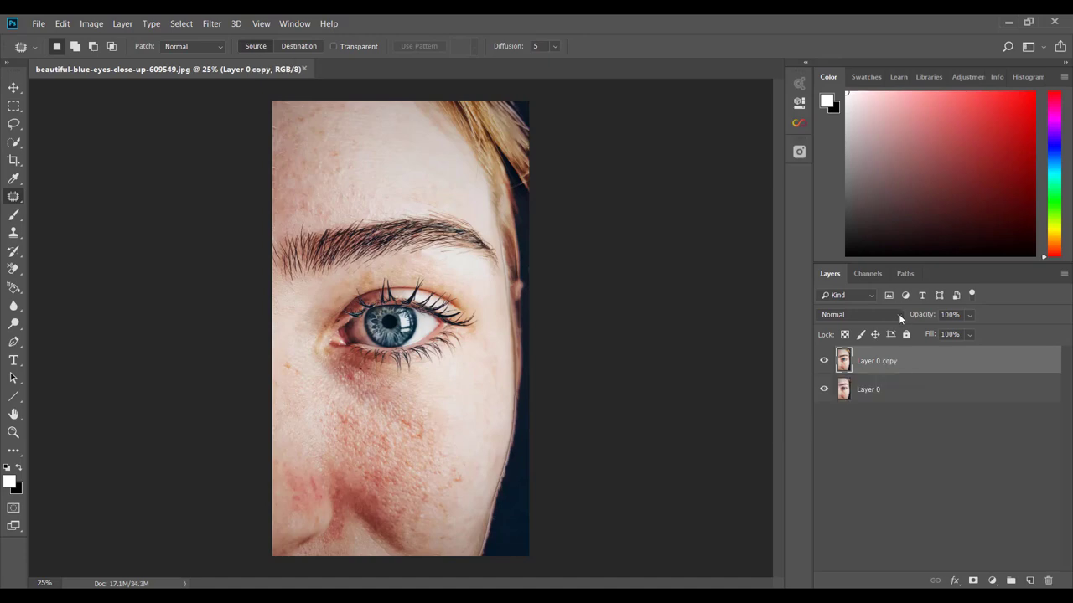
pyautogui.hotkey('ctrl', 'i')
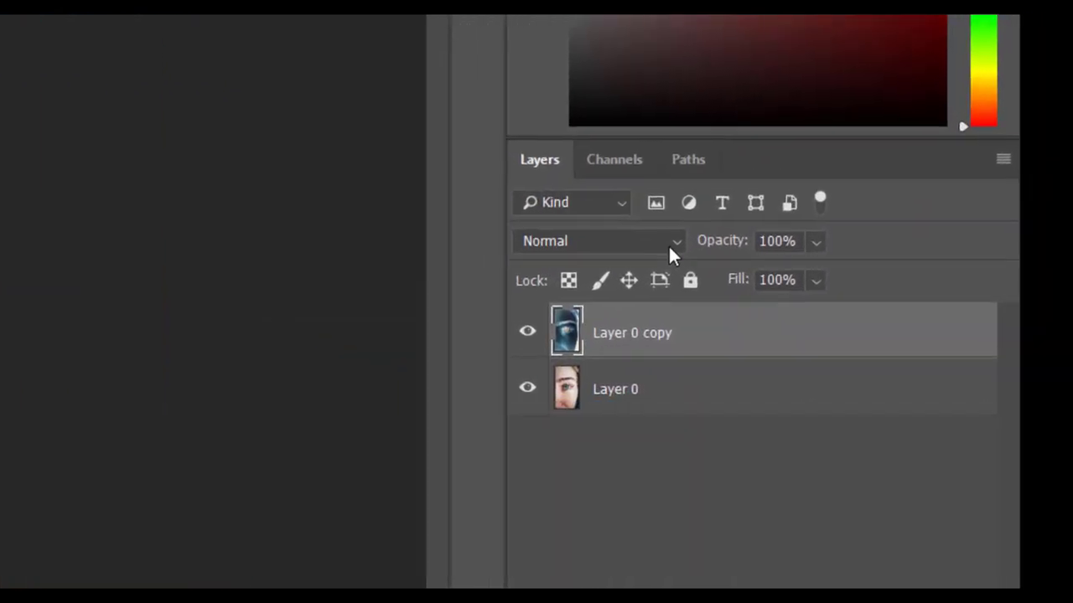
pyautogui.click(670, 251)
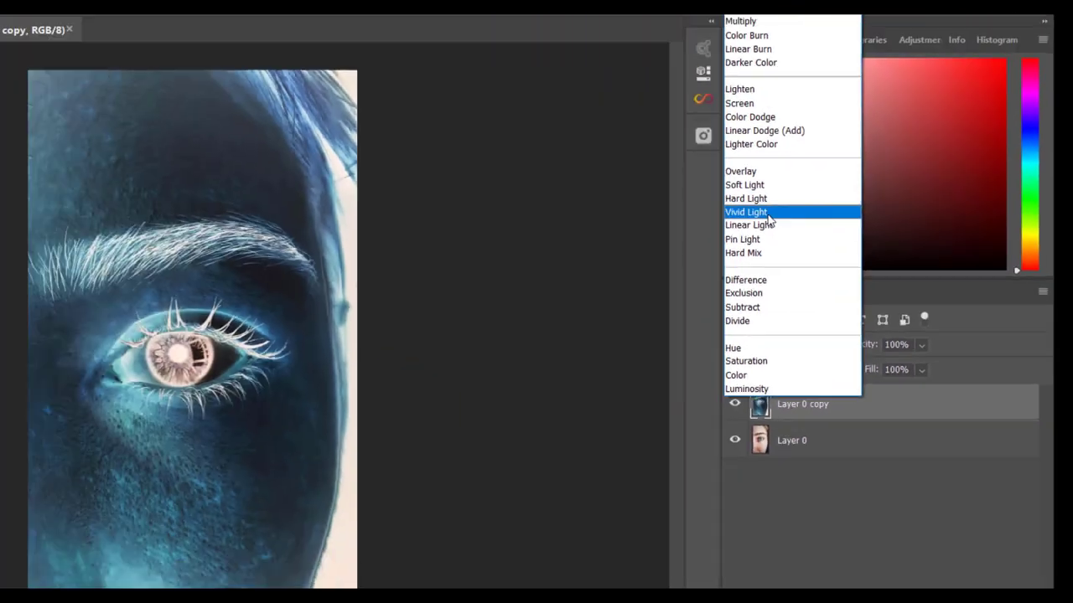
pyautogui.click(578, 33)
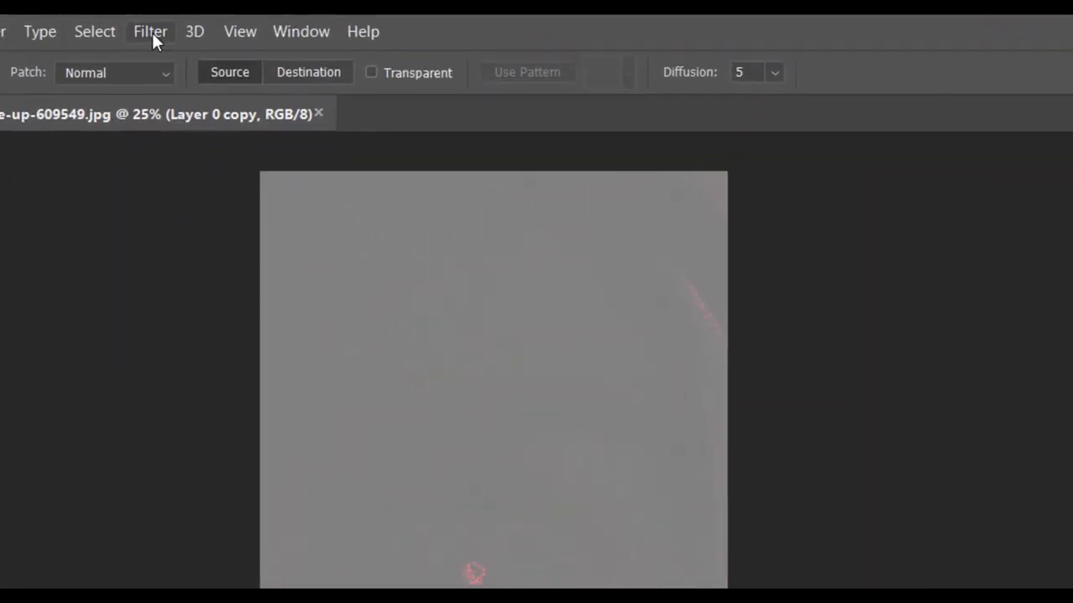
pyautogui.click(211, 24)
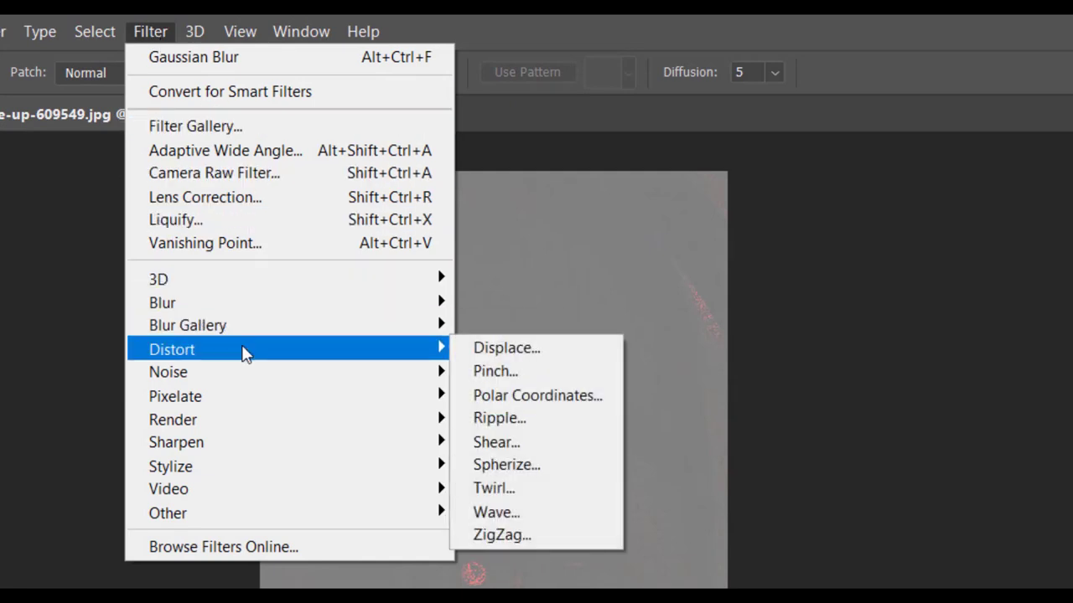
pyautogui.moveTo(78, 406)
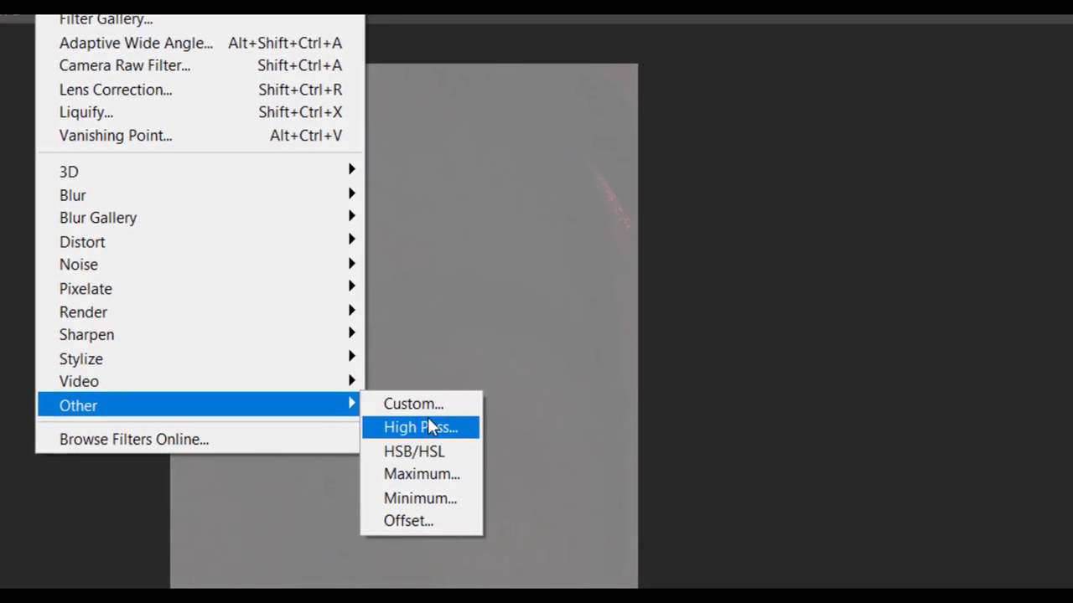
# Step: Apply a High Pass filter with a 30-pixel radius to Layer 0 copy
pyautogui.click(428, 424)
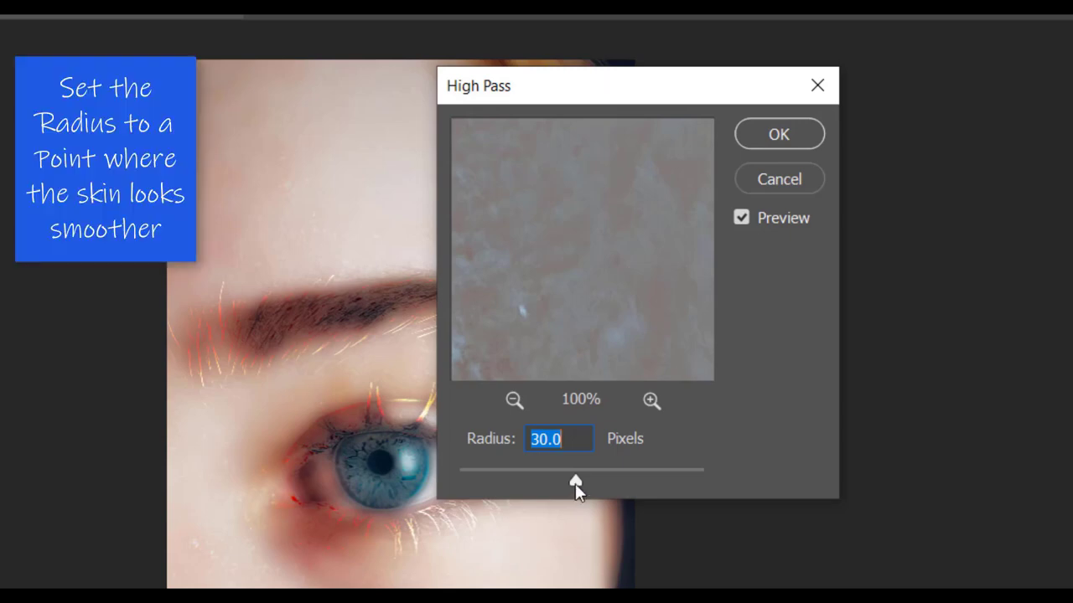
pyautogui.click(762, 131)
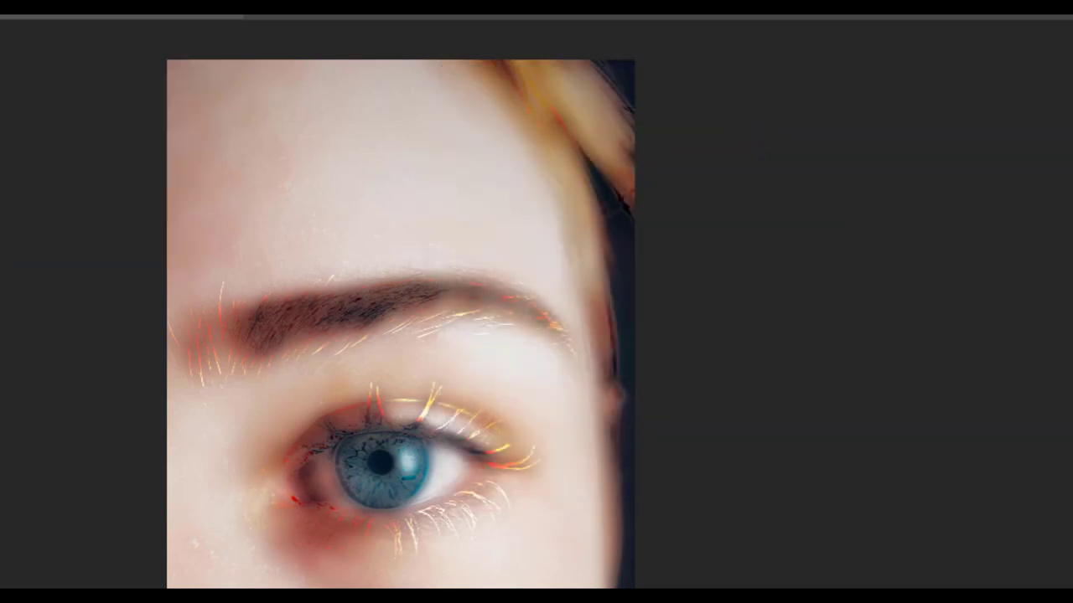
pyautogui.click(144, 31)
pyautogui.moveTo(193, 302)
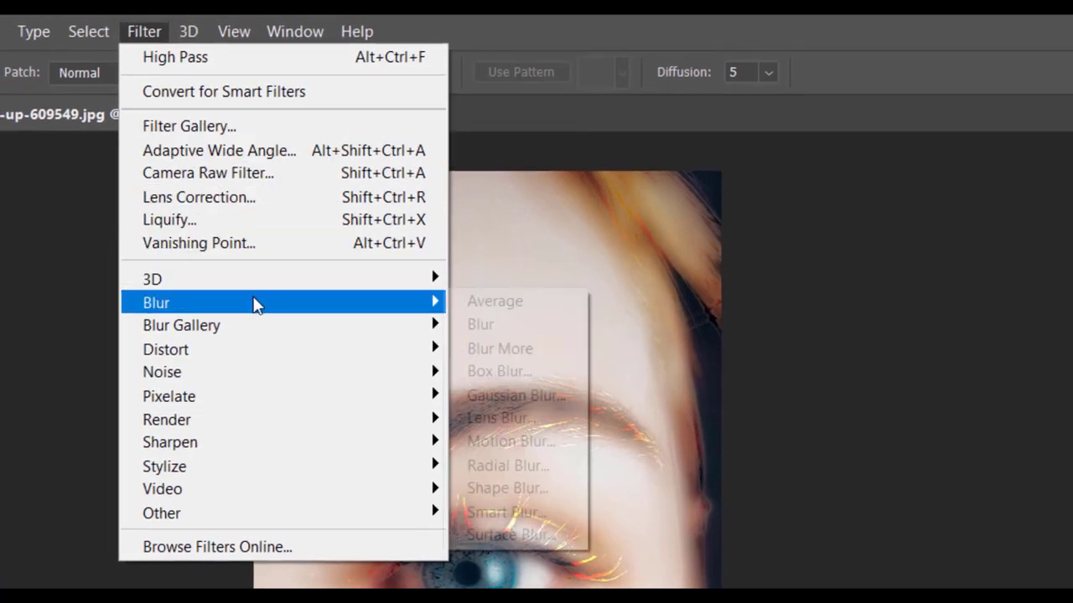
# Step: Apply a Gaussian Blur with a 4.5-pixel radius to Layer 0 copy
pyautogui.click(507, 396)
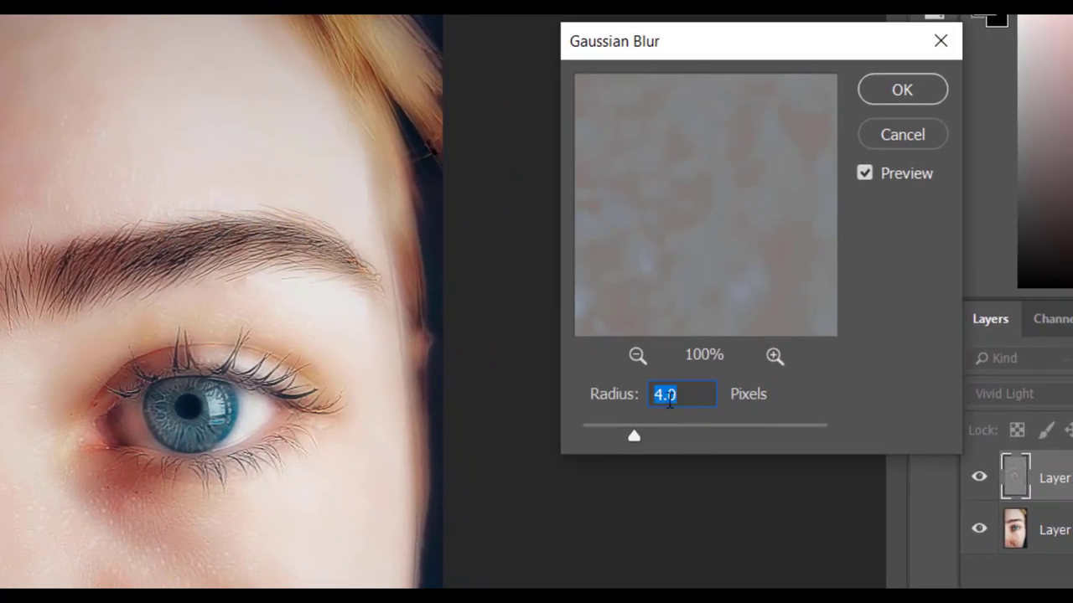
pyautogui.moveTo(630, 430)
pyautogui.mouseDown()
pyautogui.moveTo(590, 434)
pyautogui.moveTo(850, 451)
pyautogui.mouseUp()
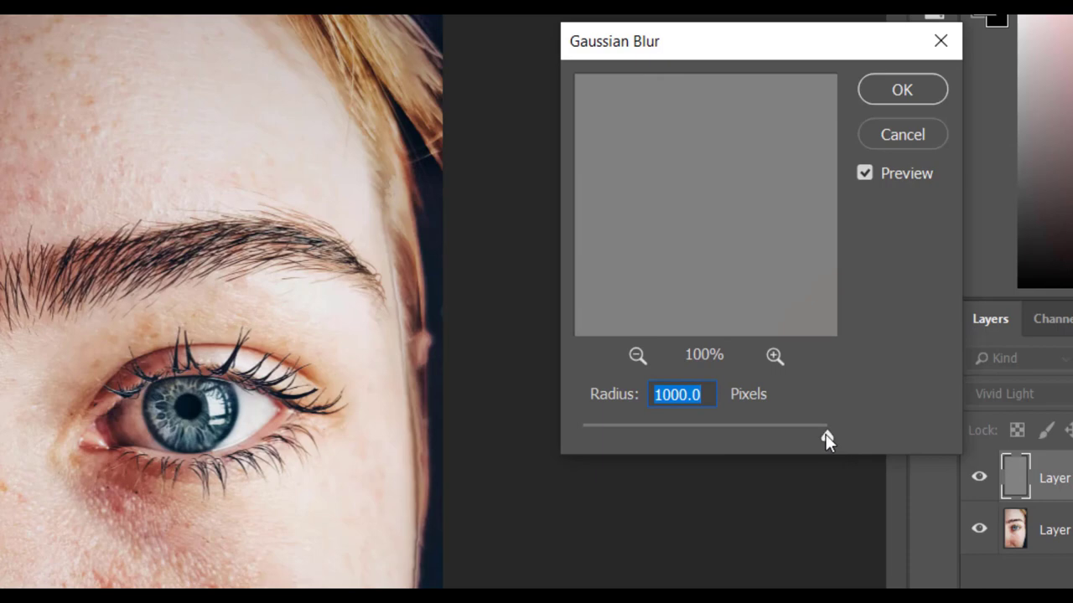
pyautogui.moveTo(826, 434); pyautogui.dragTo(654, 431)
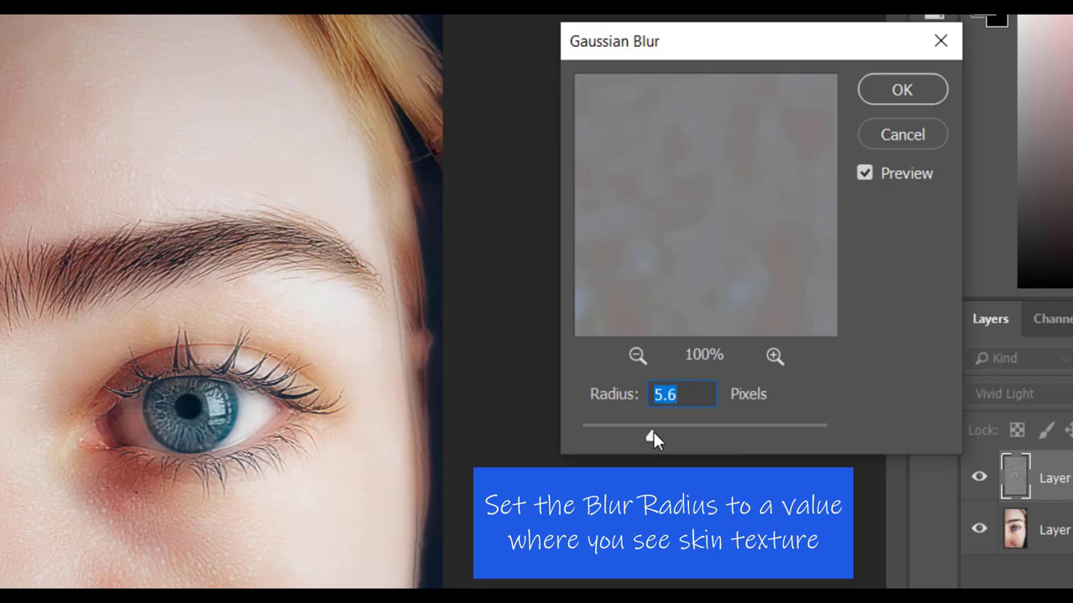
pyautogui.write('4.')
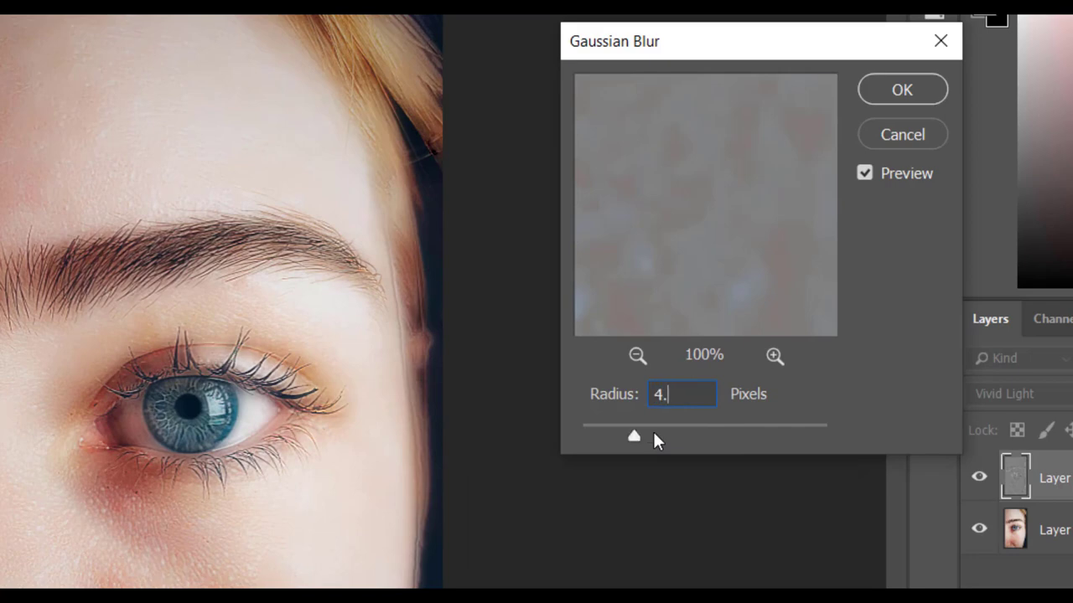
pyautogui.write('5')
pyautogui.click(896, 92)
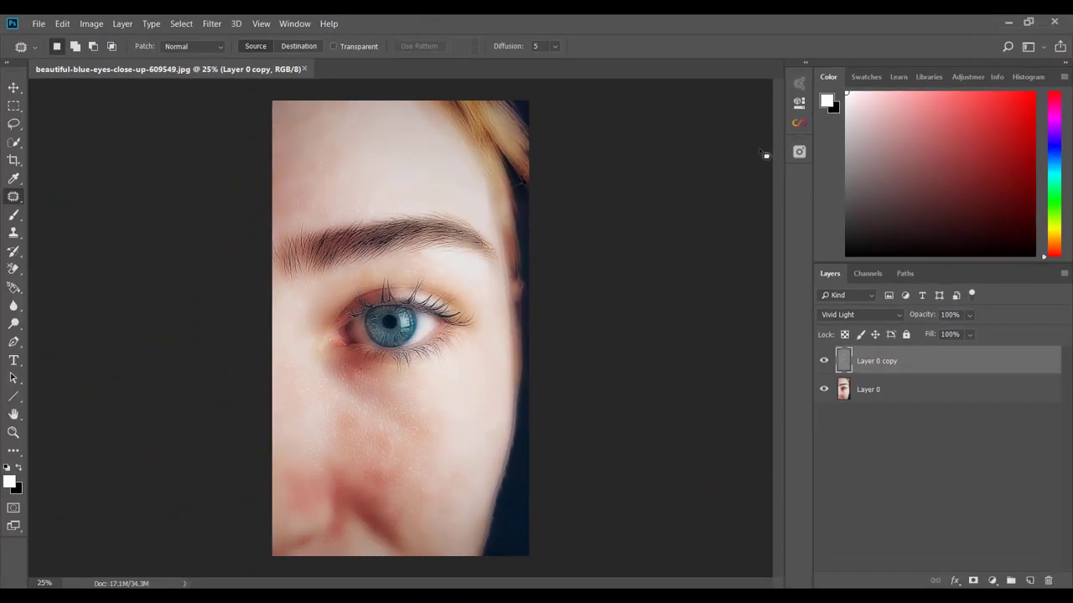
# Step: Add a layer mask to Layer 0 copy and invert it to solid black
pyautogui.click(973, 580)
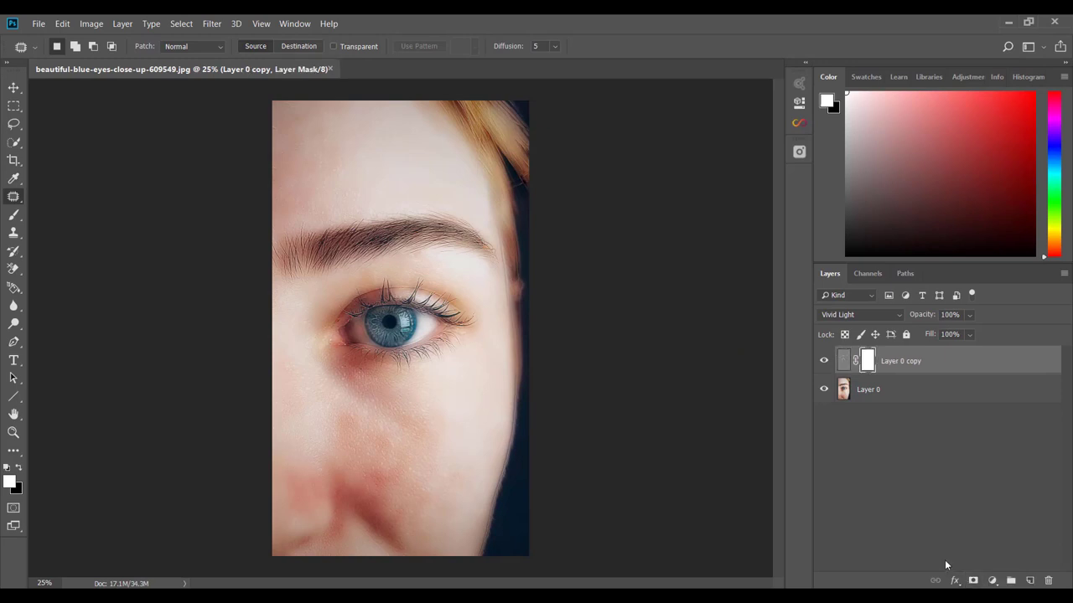
pyautogui.hotkey('ctrl', 'i')
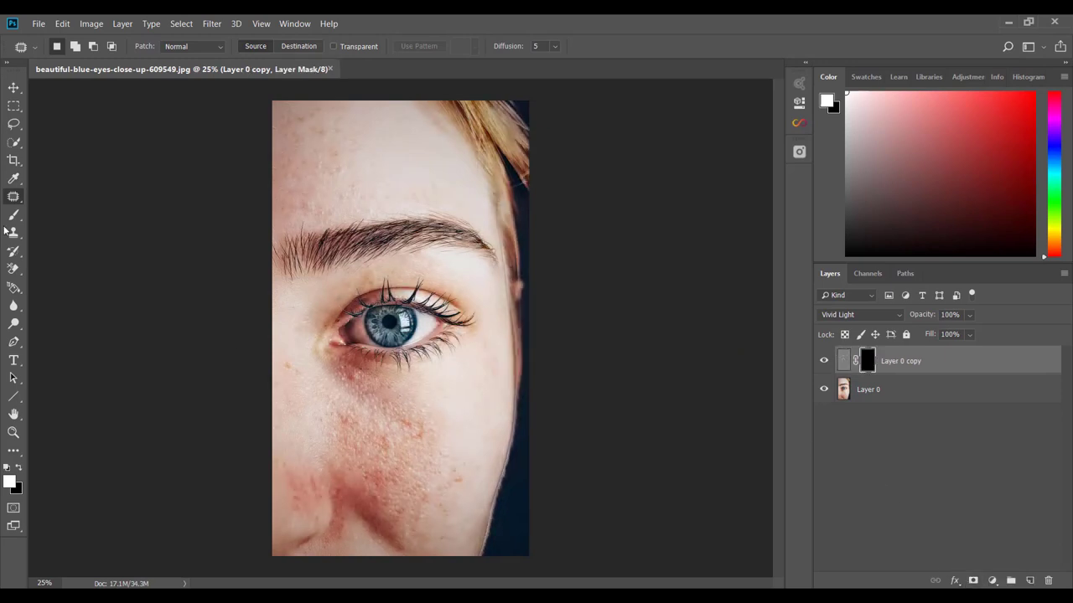
pyautogui.click(13, 215)
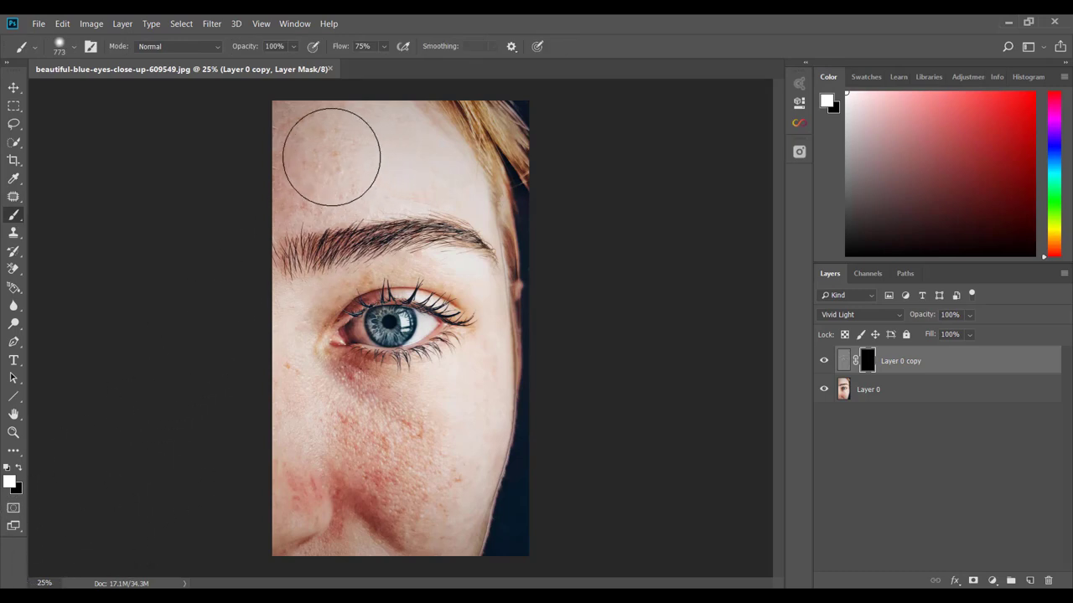
# Step: Paint white on the mask over forehead and cheek with a 280 px brush at 39% flow
pyautogui.moveTo(331, 156); pyautogui.dragTo(401, 148)
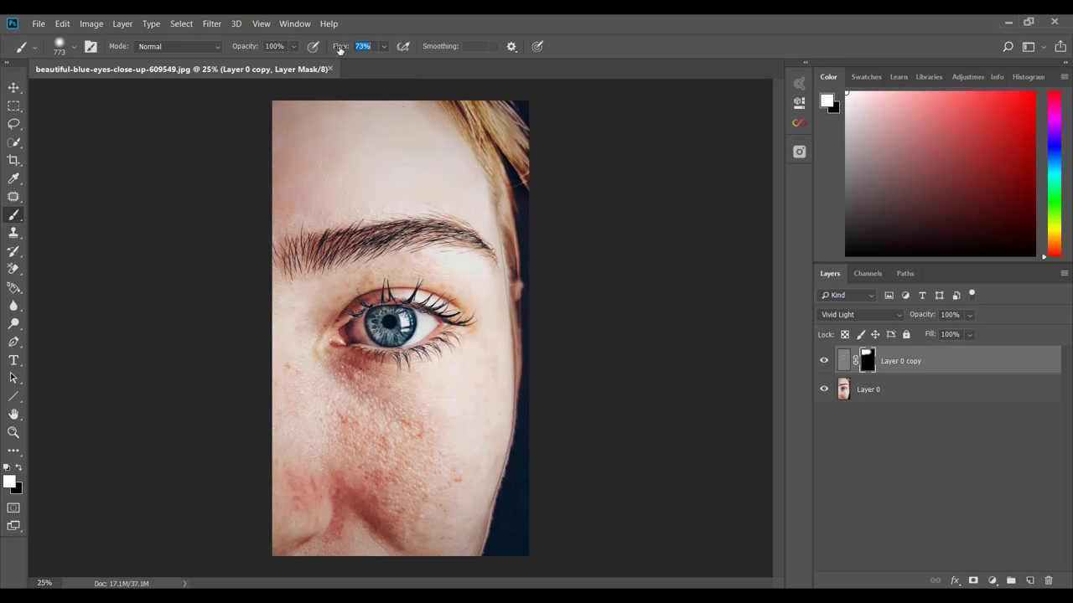
pyautogui.moveTo(352, 159); pyautogui.dragTo(310, 159)
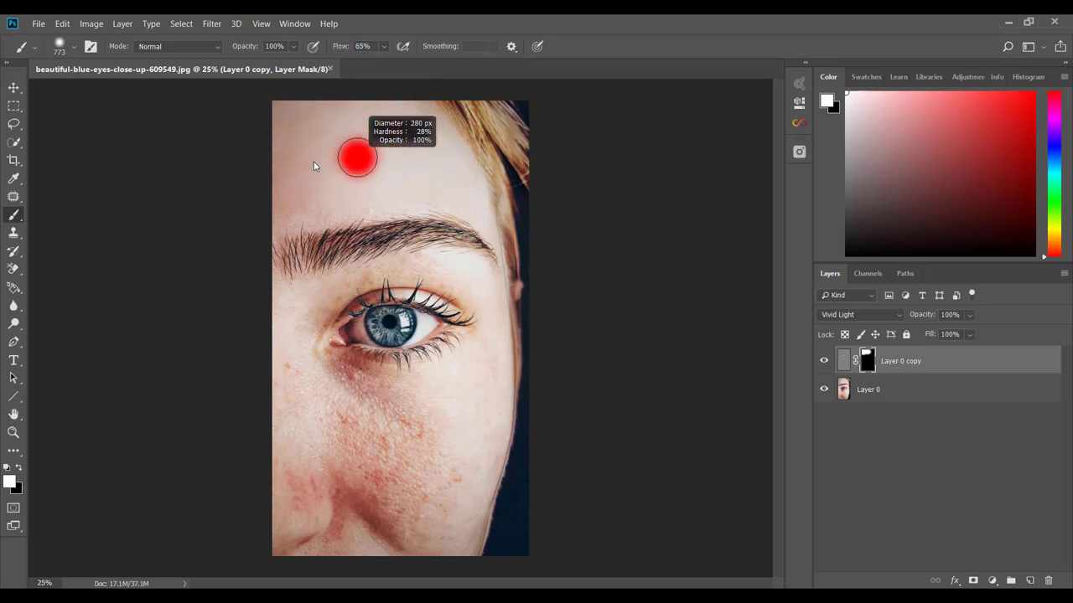
pyautogui.moveTo(419, 431)
pyautogui.mouseDown()
pyautogui.moveTo(360, 460)
pyautogui.moveTo(324, 407)
pyautogui.moveTo(300, 430)
pyautogui.moveTo(290, 474)
pyautogui.moveTo(307, 469)
pyautogui.moveTo(342, 414)
pyautogui.moveTo(376, 463)
pyautogui.mouseUp()
pyautogui.scroll(2, 441, 476)
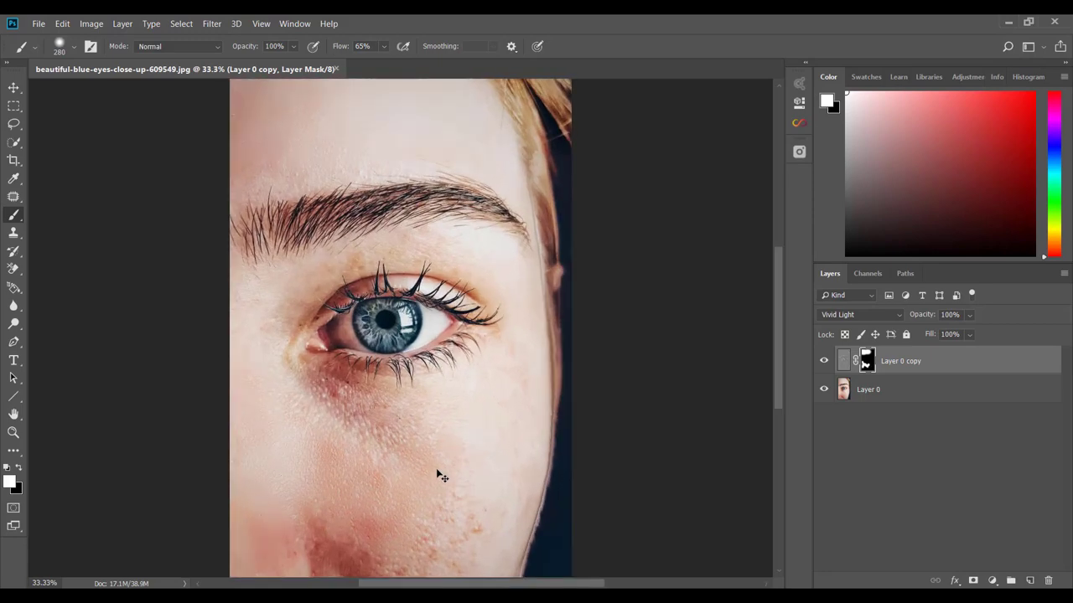
pyautogui.scroll(1, 410, 438)
pyautogui.scroll(-2, 410, 419)
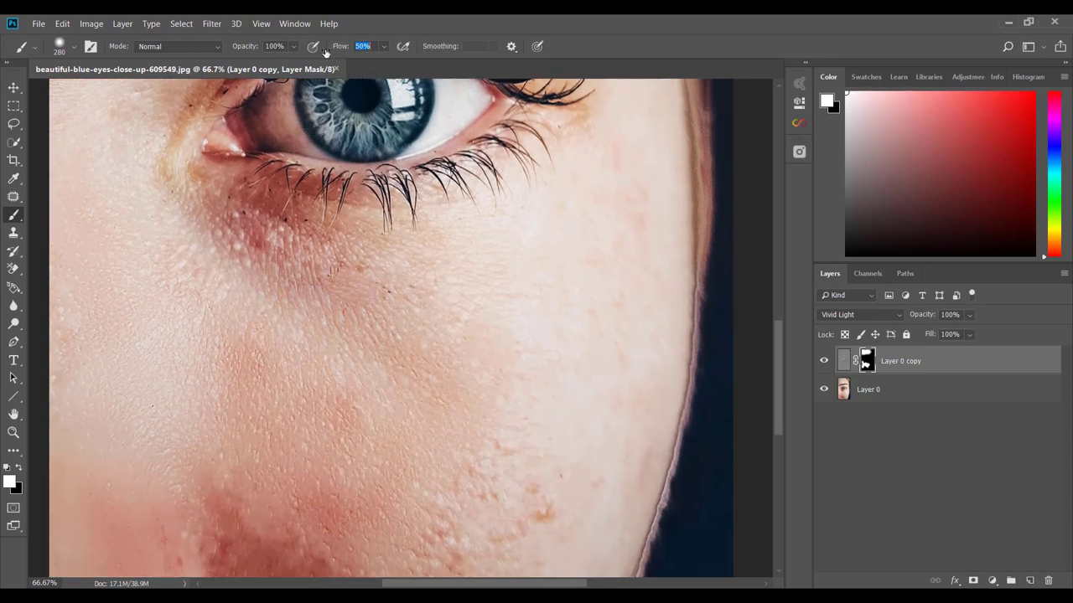
pyautogui.moveTo(318, 52); pyautogui.dragTo(312, 52)
pyautogui.moveTo(562, 411)
pyautogui.mouseDown()
pyautogui.moveTo(611, 252)
pyautogui.moveTo(550, 313)
pyautogui.moveTo(562, 391)
pyautogui.moveTo(376, 424)
pyautogui.moveTo(273, 341)
pyautogui.moveTo(412, 455)
pyautogui.moveTo(335, 467)
pyautogui.moveTo(276, 503)
pyautogui.moveTo(174, 533)
pyautogui.mouseUp()
# Step: Paint smoothing over the red skin along the nose crease with a 153 px brush
pyautogui.rightClick(273, 503)
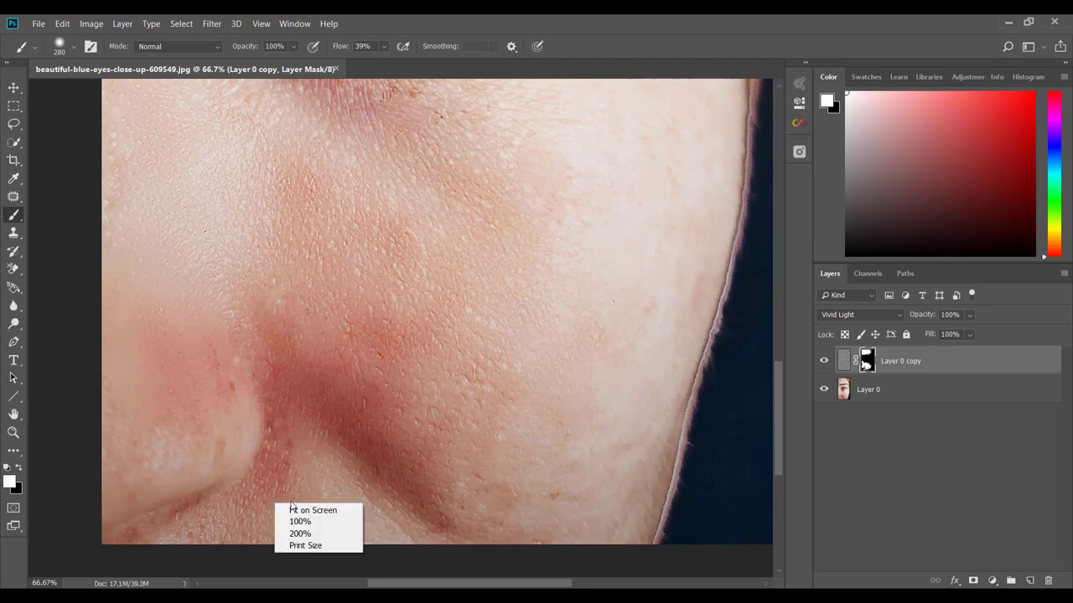
pyautogui.keyDown('alt'); pyautogui.rightClick(282, 478); pyautogui.keyUp('alt')
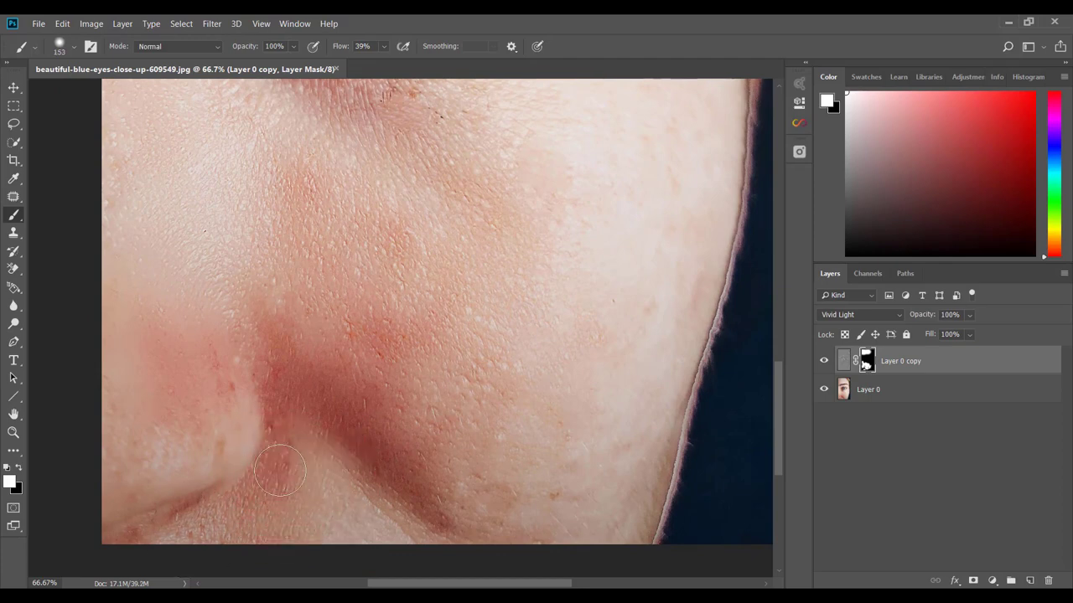
pyautogui.moveTo(286, 450)
pyautogui.mouseDown()
pyautogui.moveTo(220, 364)
pyautogui.moveTo(199, 445)
pyautogui.moveTo(131, 448)
pyautogui.mouseUp()
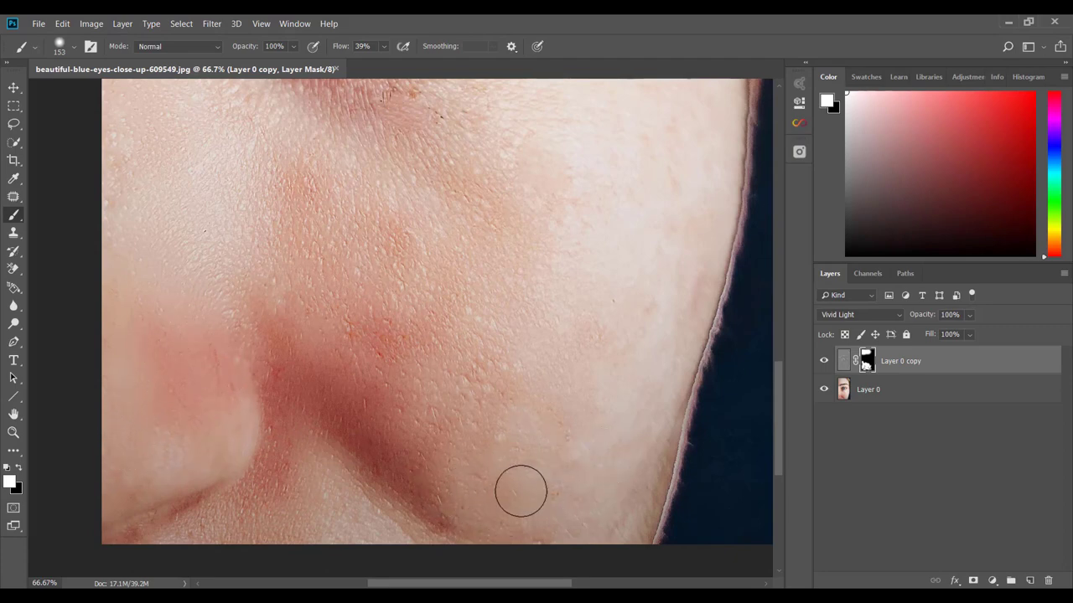
pyautogui.moveTo(520, 489); pyautogui.dragTo(563, 298)
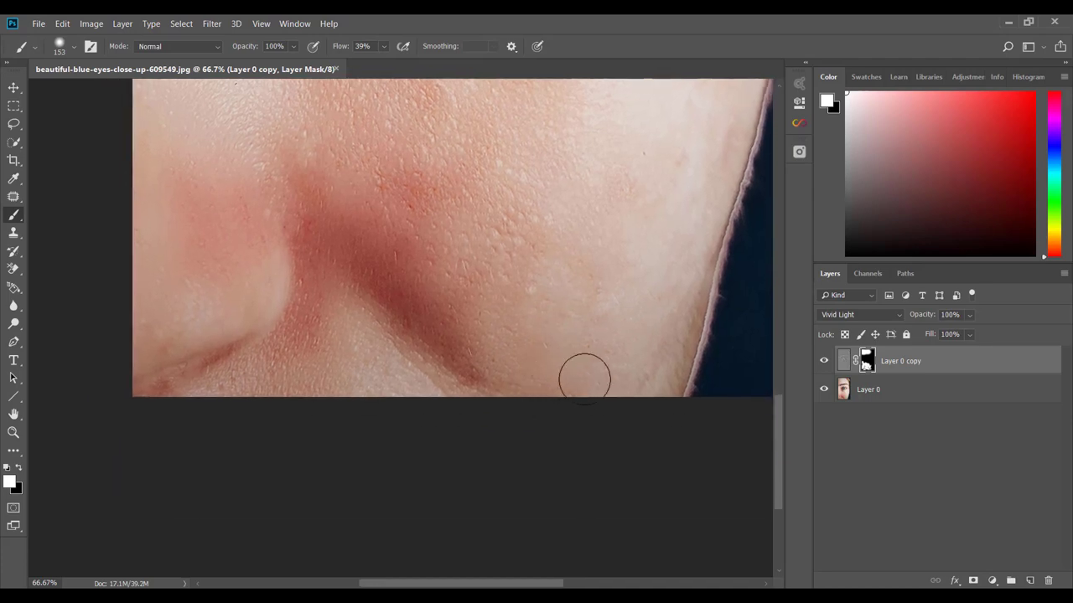
pyautogui.moveTo(603, 316); pyautogui.dragTo(605, 498)
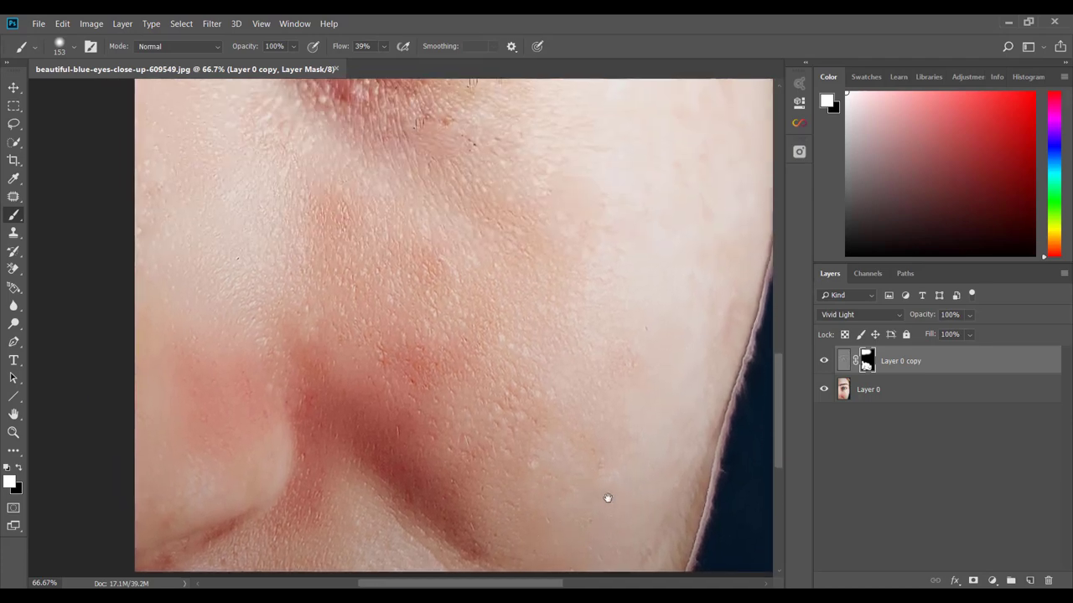
# Step: Paint smoothing around the eye and across the forehead to the hairline, using 436 px and 191 px brushes
pyautogui.moveTo(434, 374); pyautogui.dragTo(513, 396)
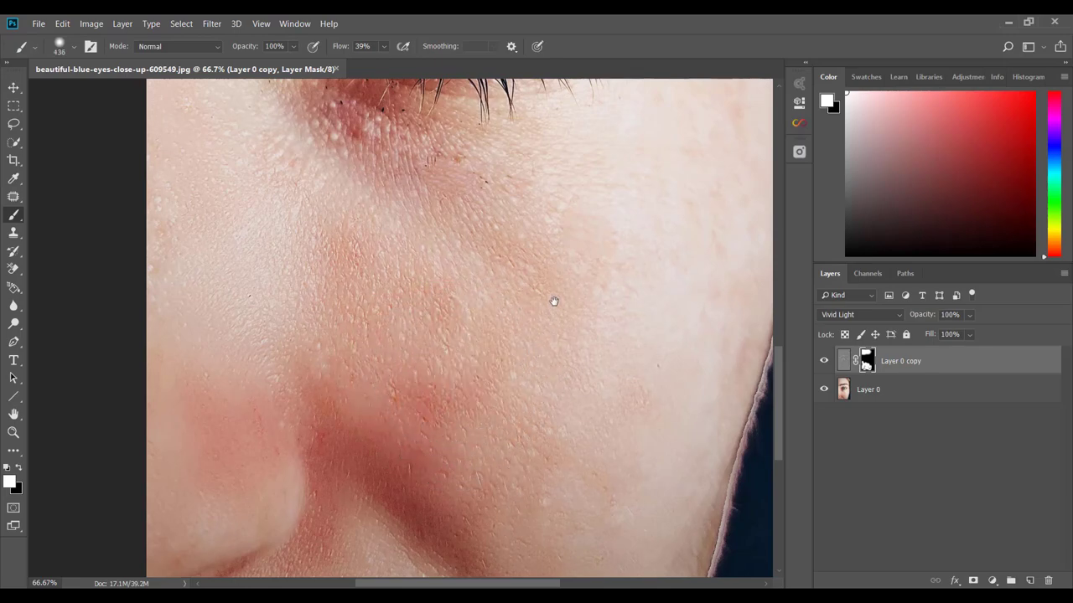
pyautogui.moveTo(553, 300); pyautogui.dragTo(413, 506)
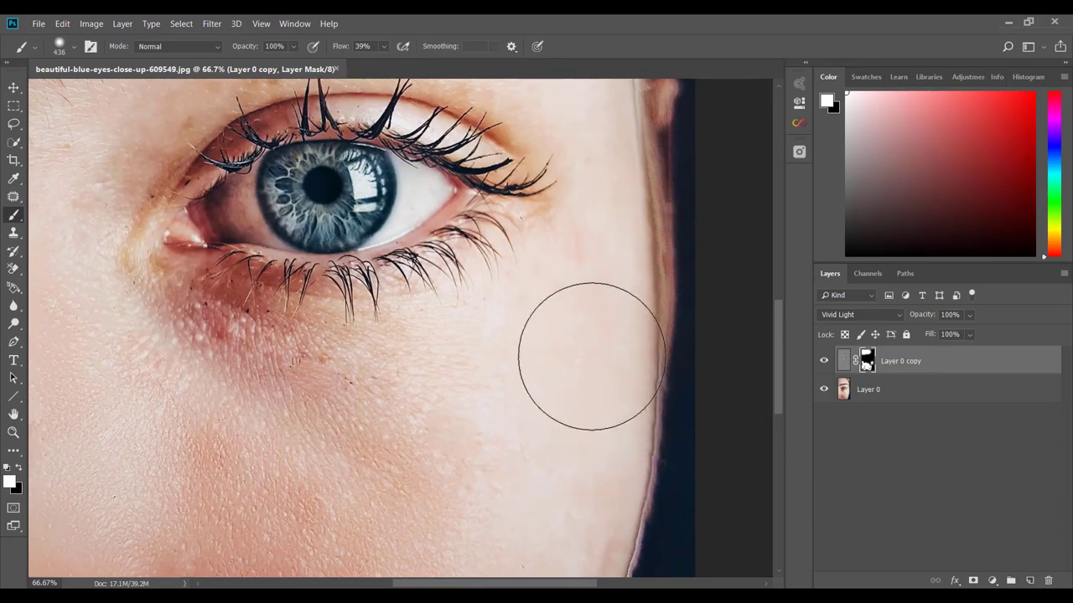
pyautogui.moveTo(572, 438); pyautogui.dragTo(572, 486)
pyautogui.scroll(3, 573, 485)
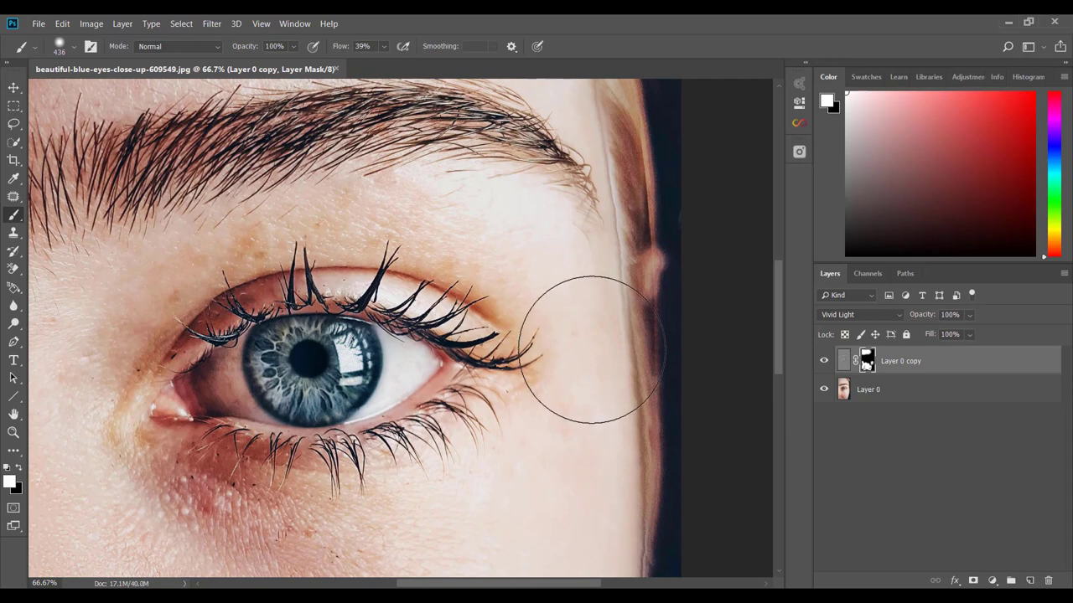
pyautogui.moveTo(591, 349); pyautogui.dragTo(469, 350)
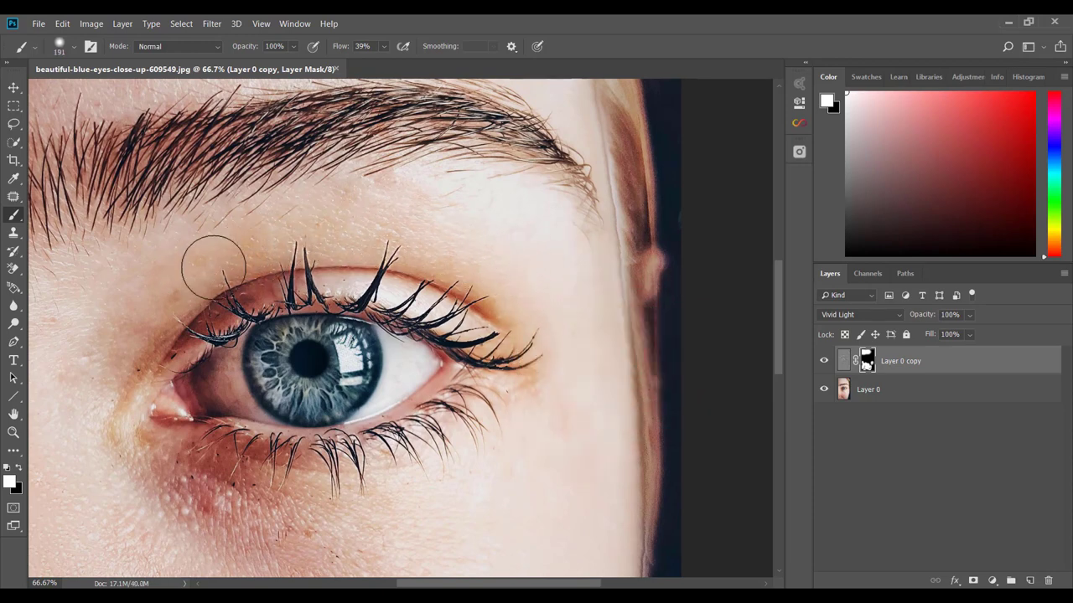
pyautogui.moveTo(118, 355); pyautogui.dragTo(309, 287)
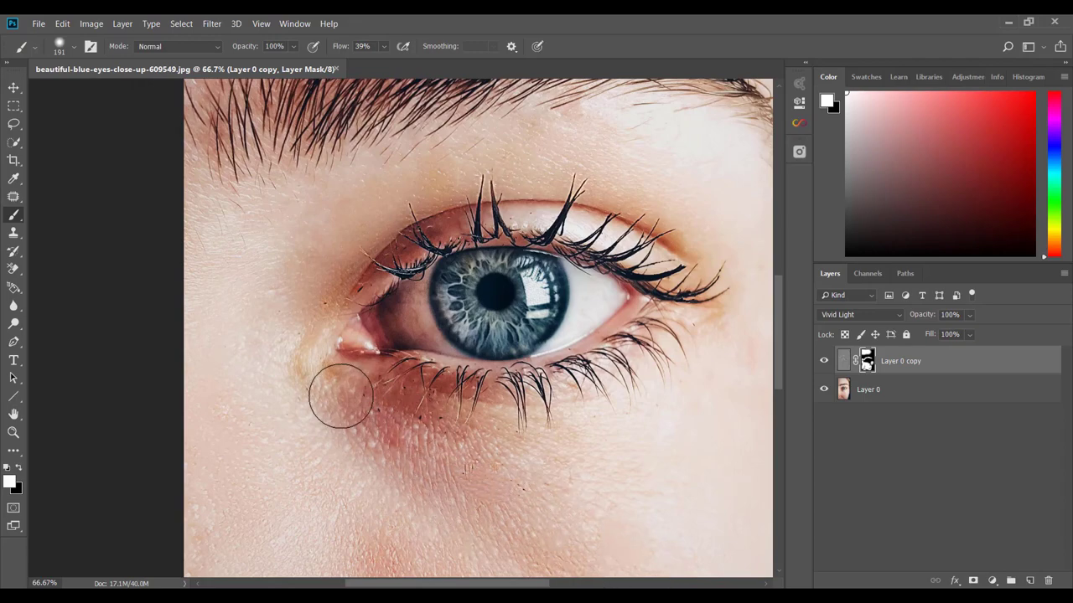
pyautogui.moveTo(276, 372); pyautogui.dragTo(286, 545)
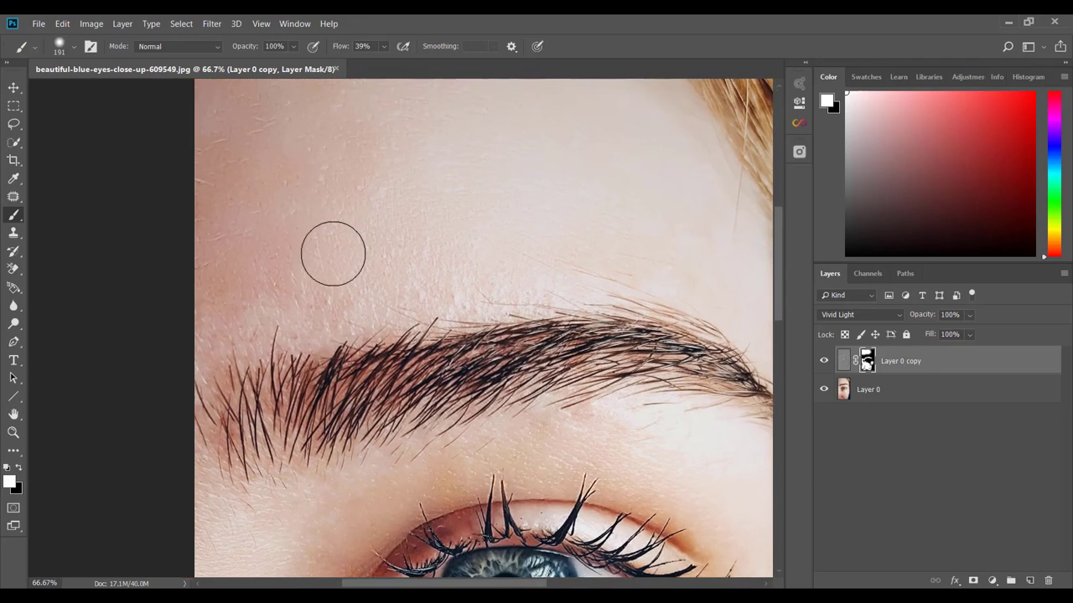
pyautogui.moveTo(323, 364); pyautogui.dragTo(564, 366)
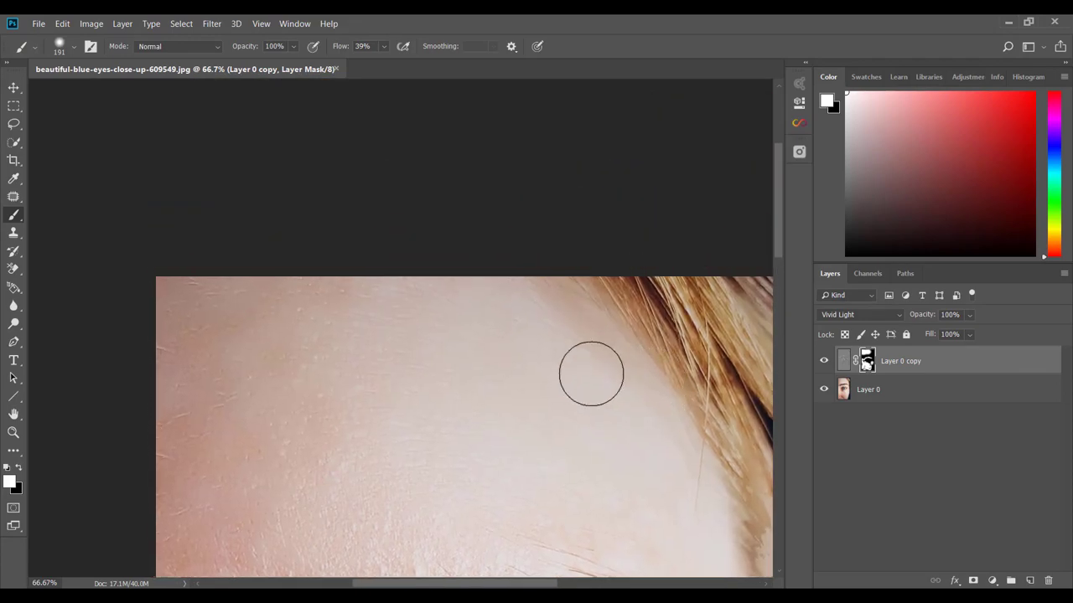
pyautogui.moveTo(590, 402); pyautogui.dragTo(541, 312)
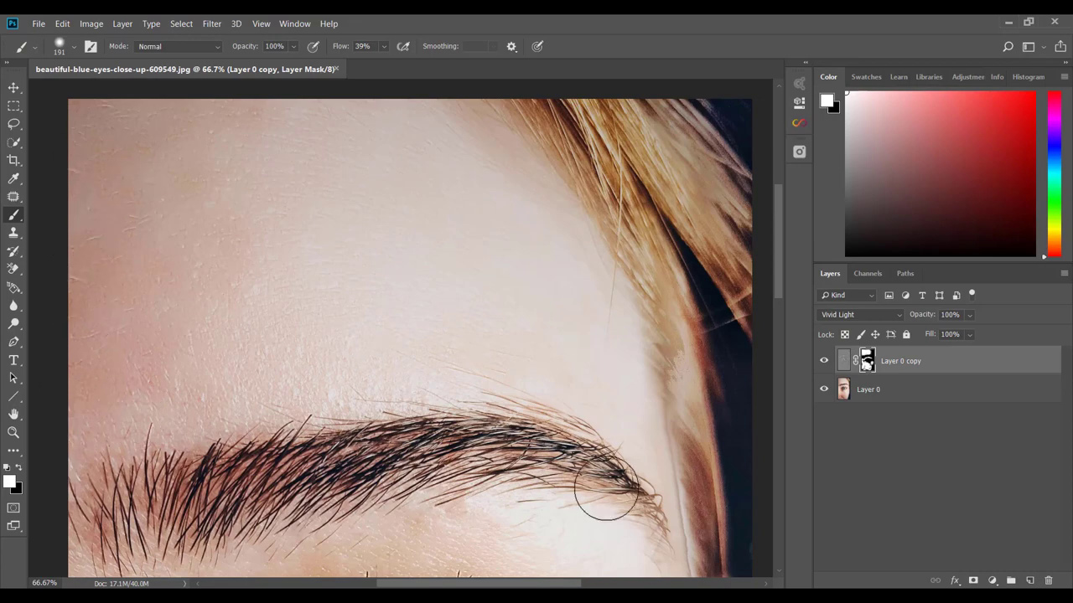
pyautogui.hotkey('ctrl', '0')
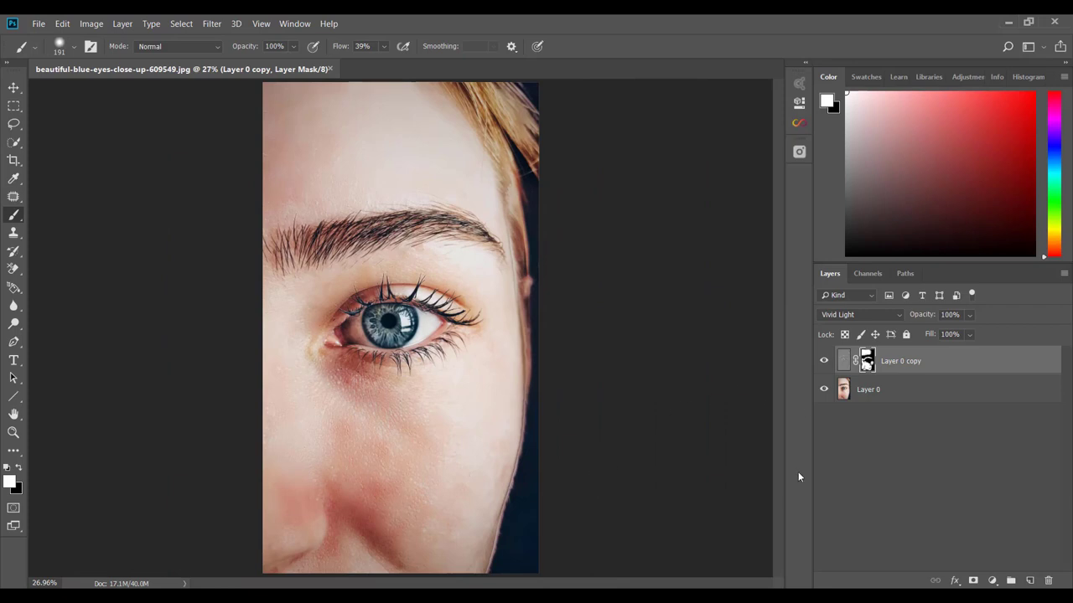
pyautogui.keyDown('alt'); pyautogui.click(824, 390); pyautogui.keyUp('alt')
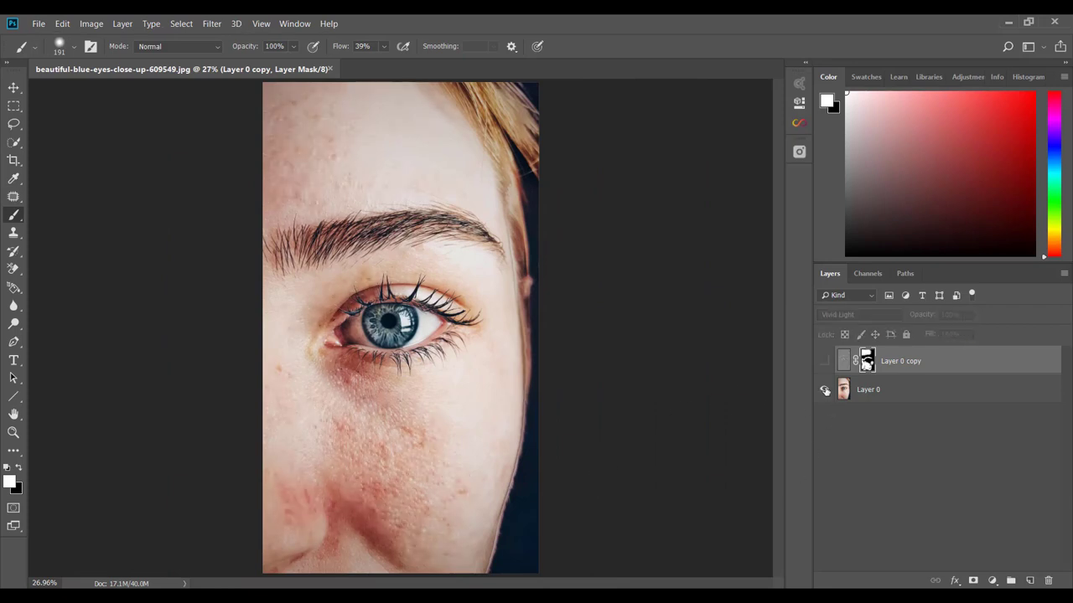
pyautogui.keyDown('alt'); pyautogui.click(824, 391); pyautogui.keyUp('alt')
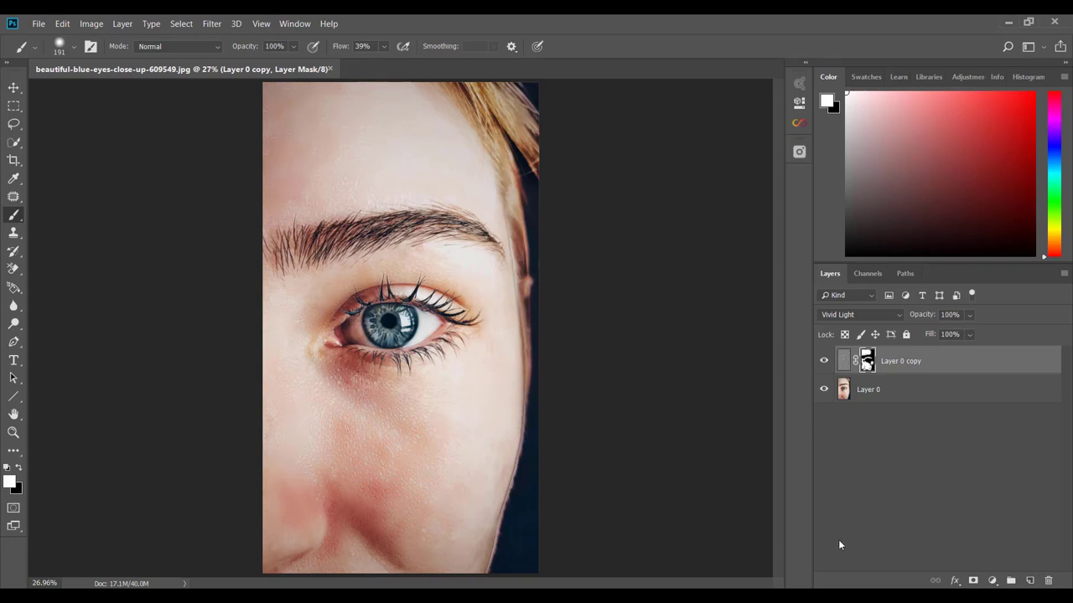